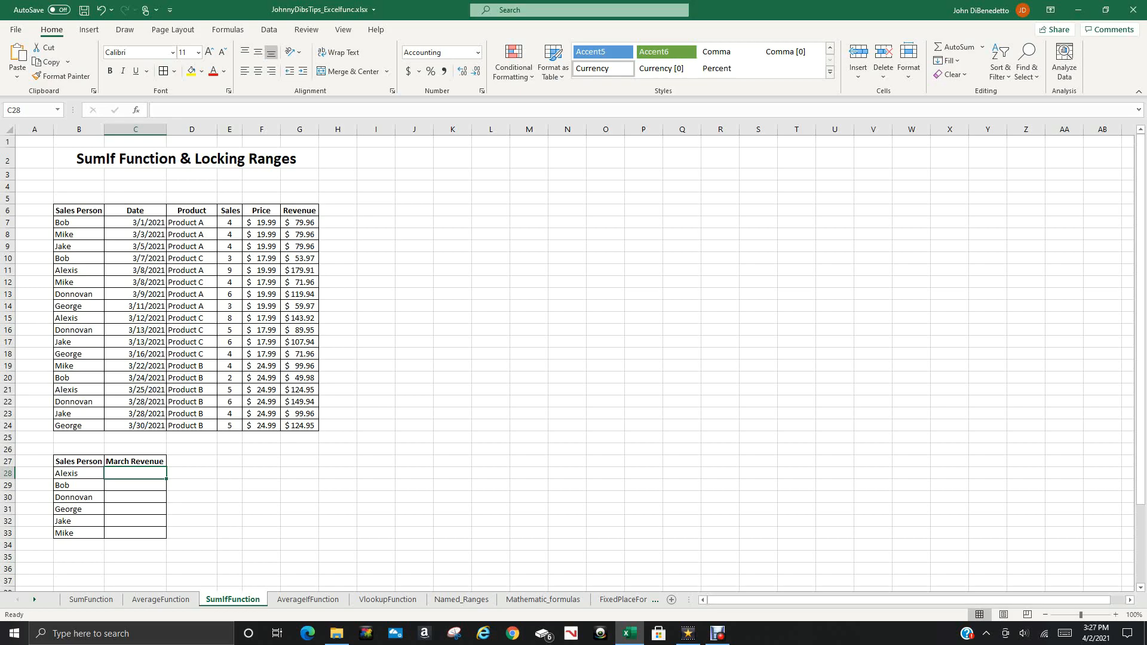
Enter =SUMIF(B7:B24,B28,G7:G24) in C28 to total the first salesperson's March revenue.
text(=)
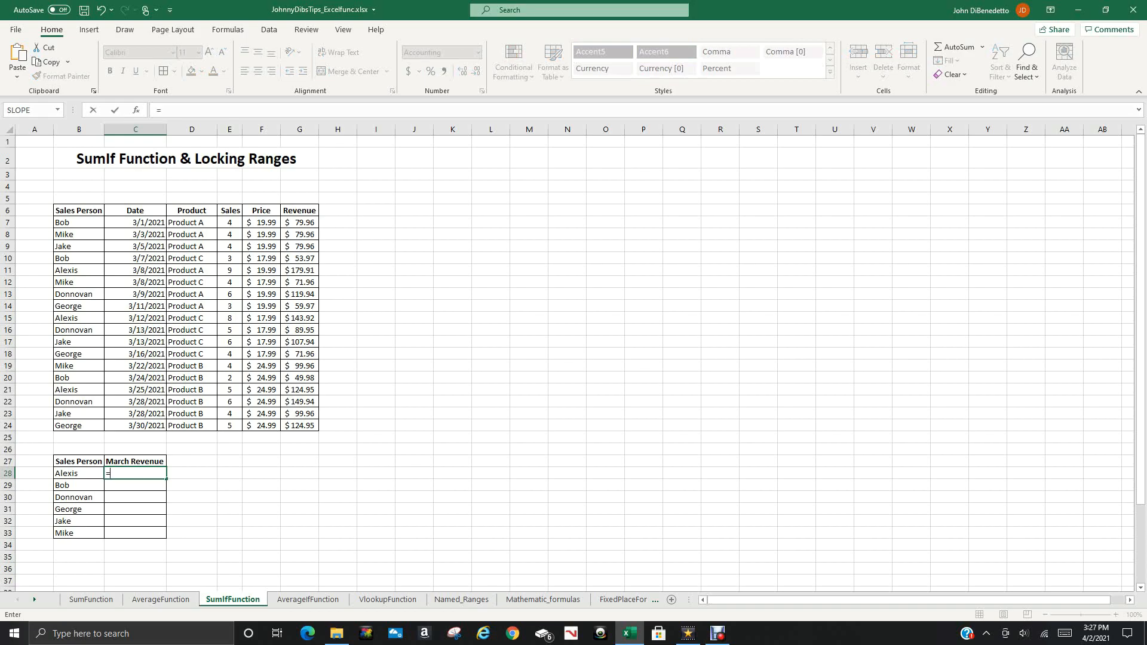
text(su)
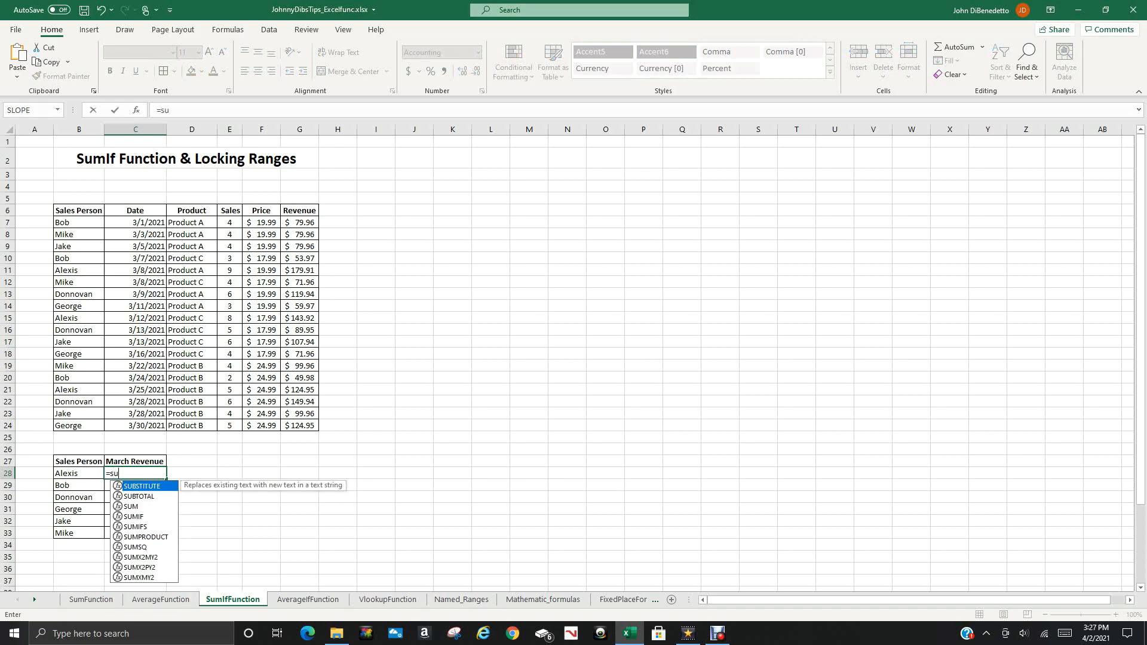
text(mif()
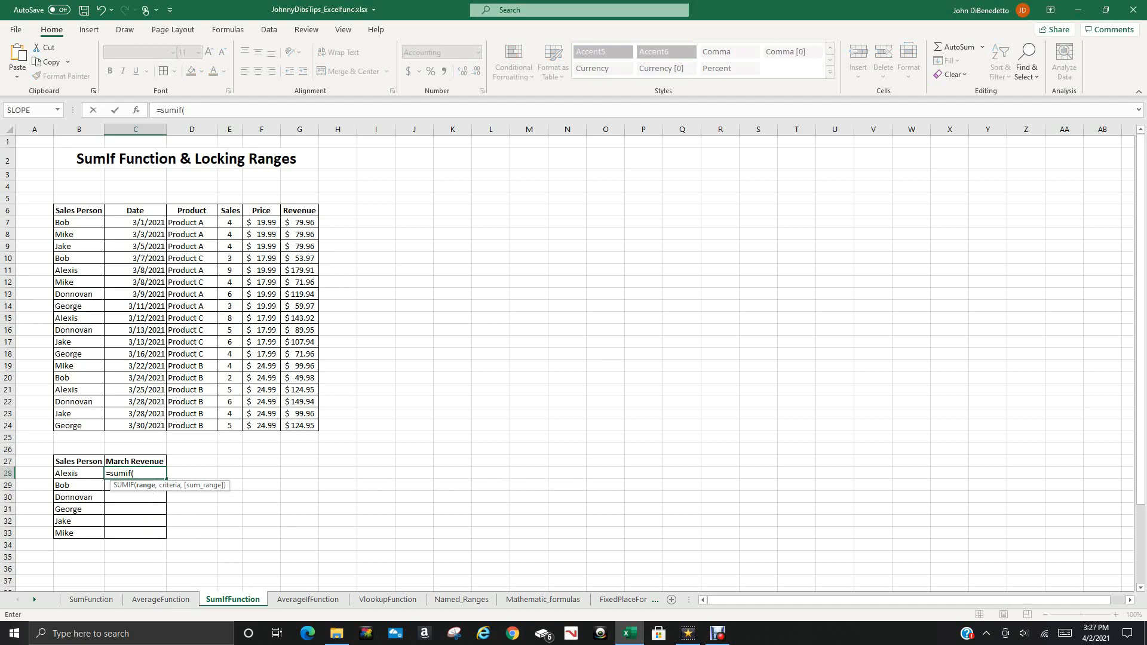
drag(78, 222, 102, 427)
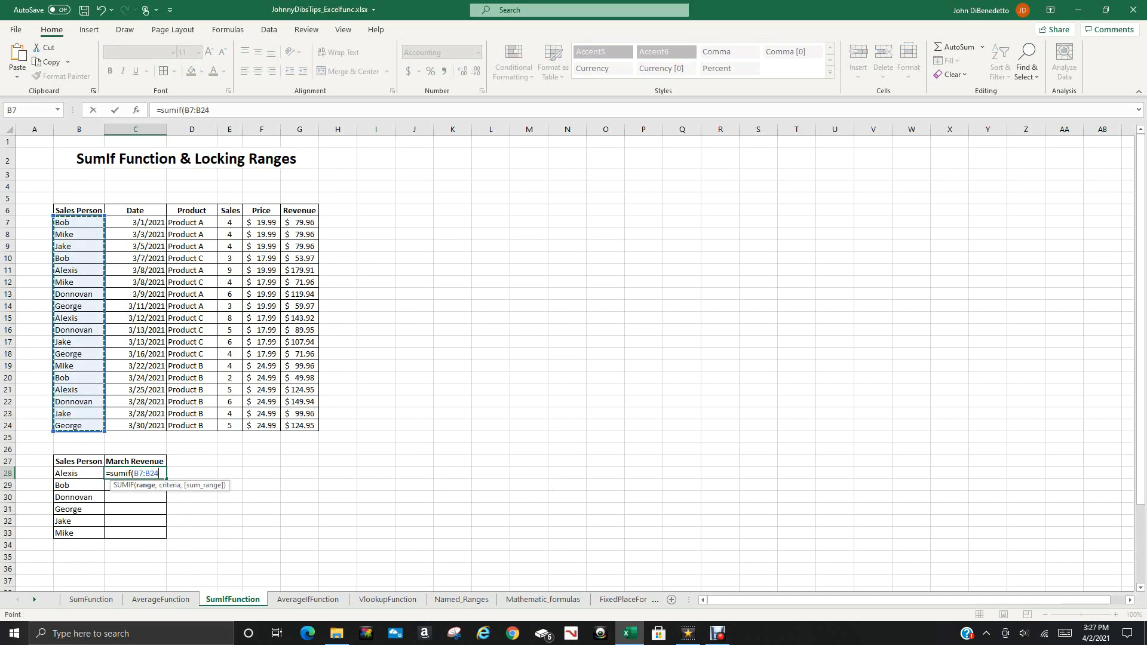
text(,)
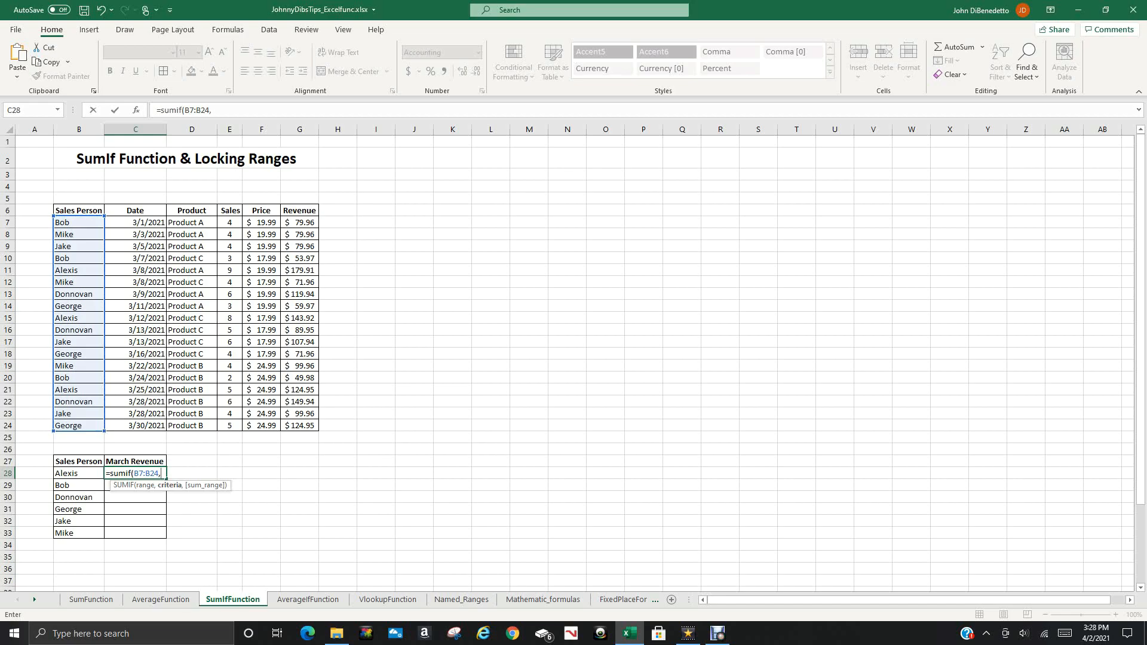
click(79, 473)
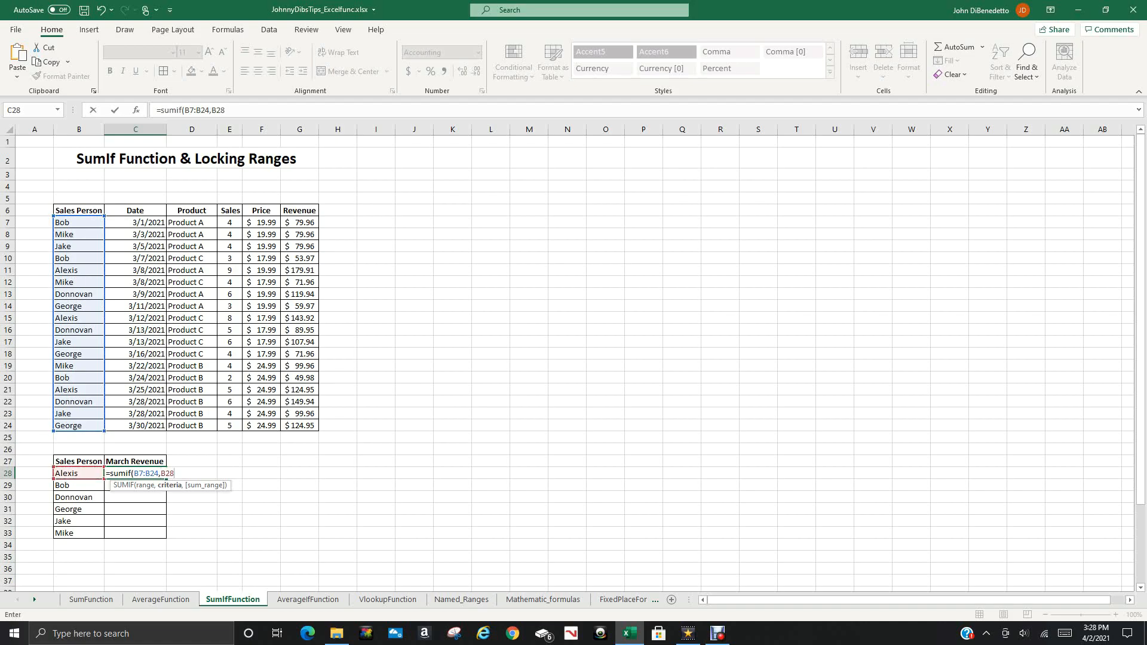
text(,)
drag(299, 223, 307, 428)
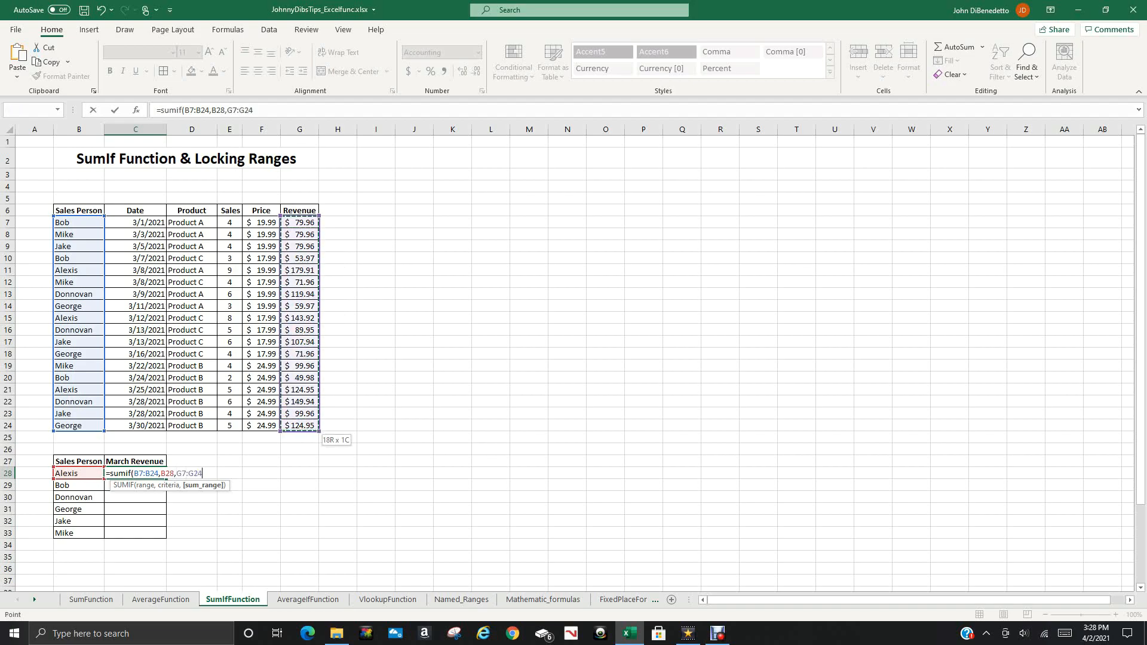
text())
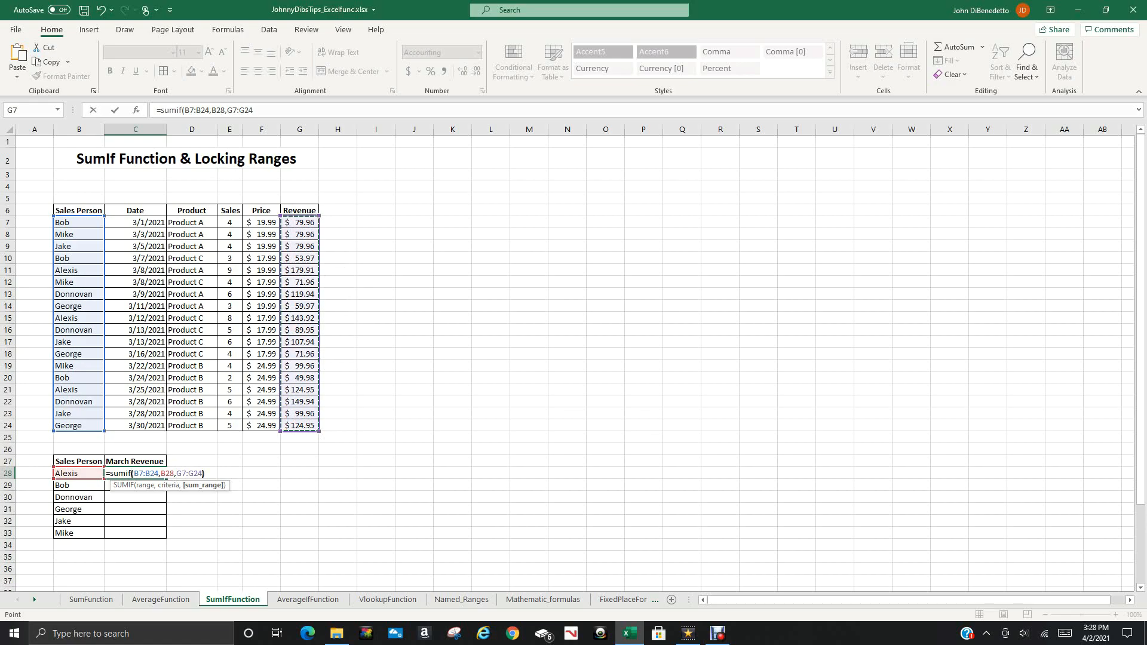
key(Return)
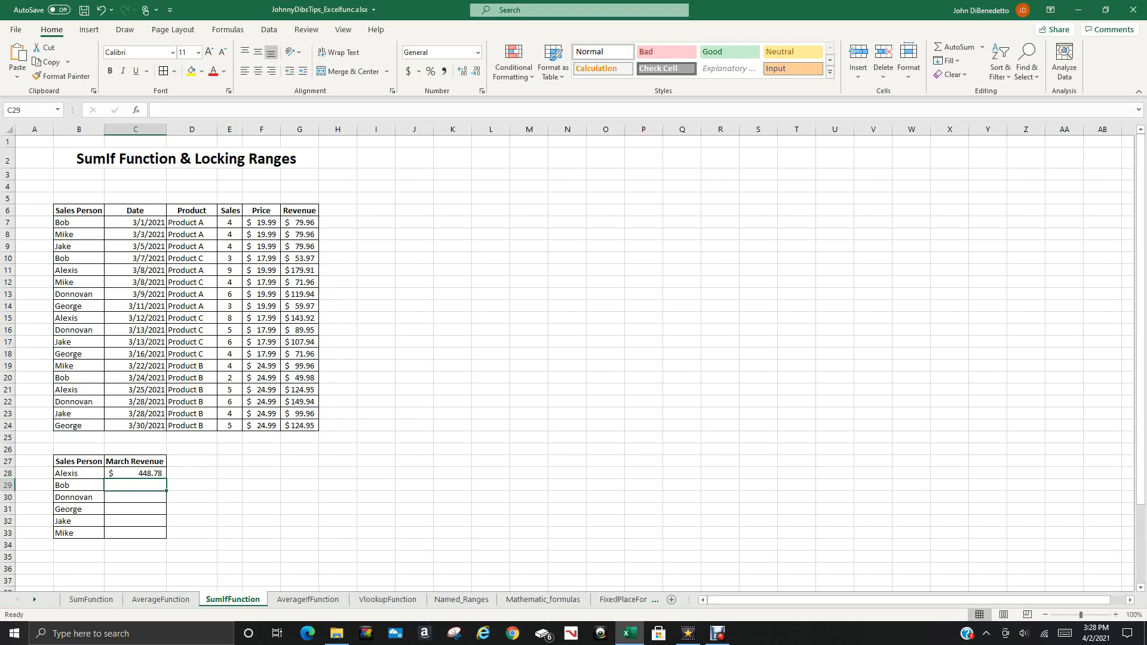
Select revenue cells G11, G15 and G21 together to check their sum against the total in C28.
click(300, 270)
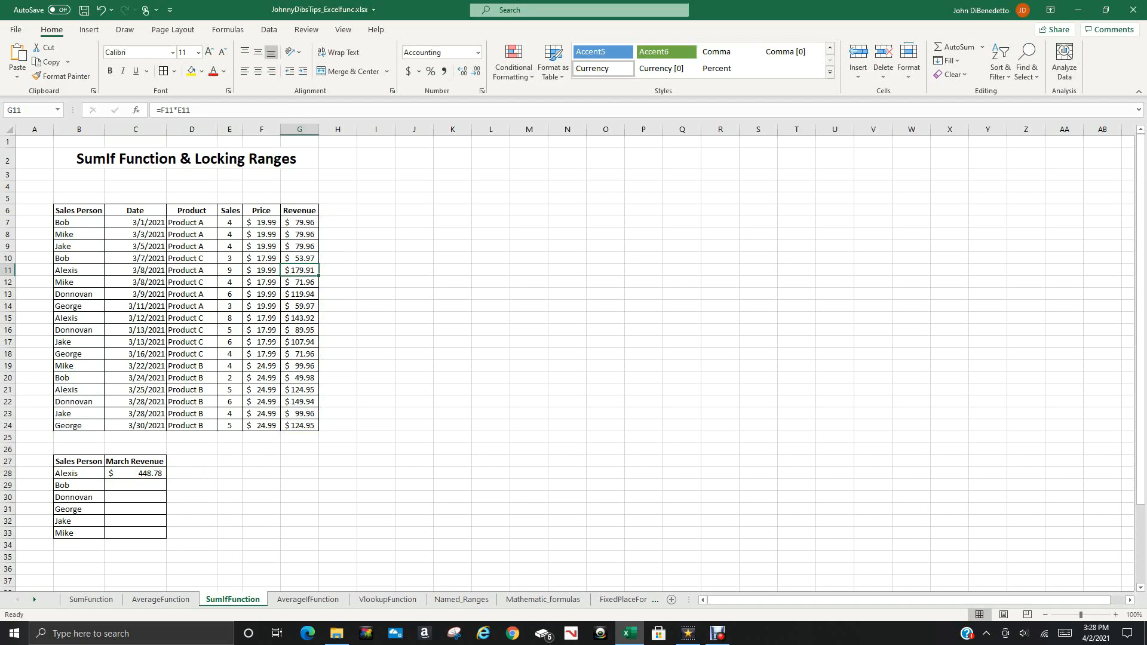
ctrl+click(300, 317)
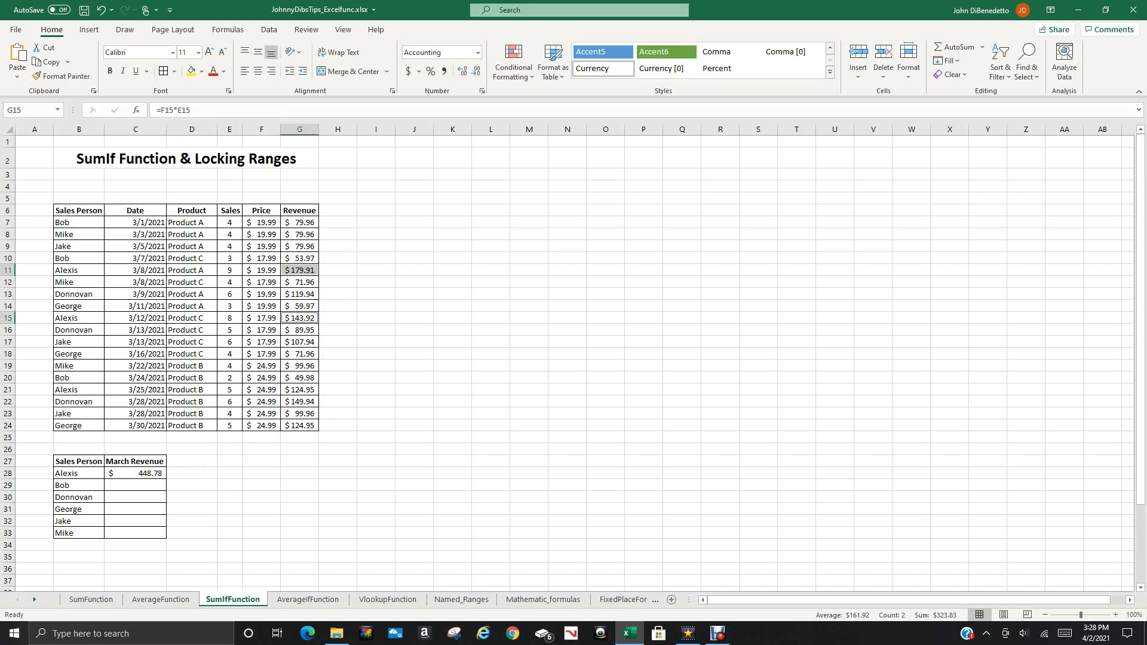
ctrl+click(300, 389)
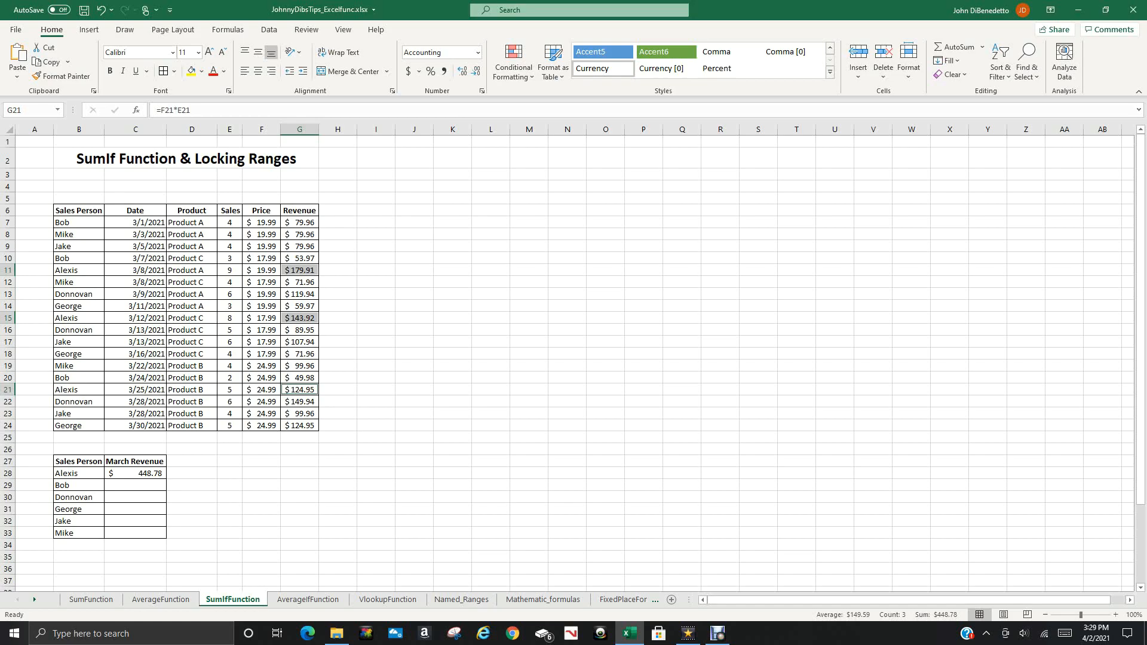
Copy the SUMIF formula with its relative ranges from C28 into C29:C33.
click(135, 474)
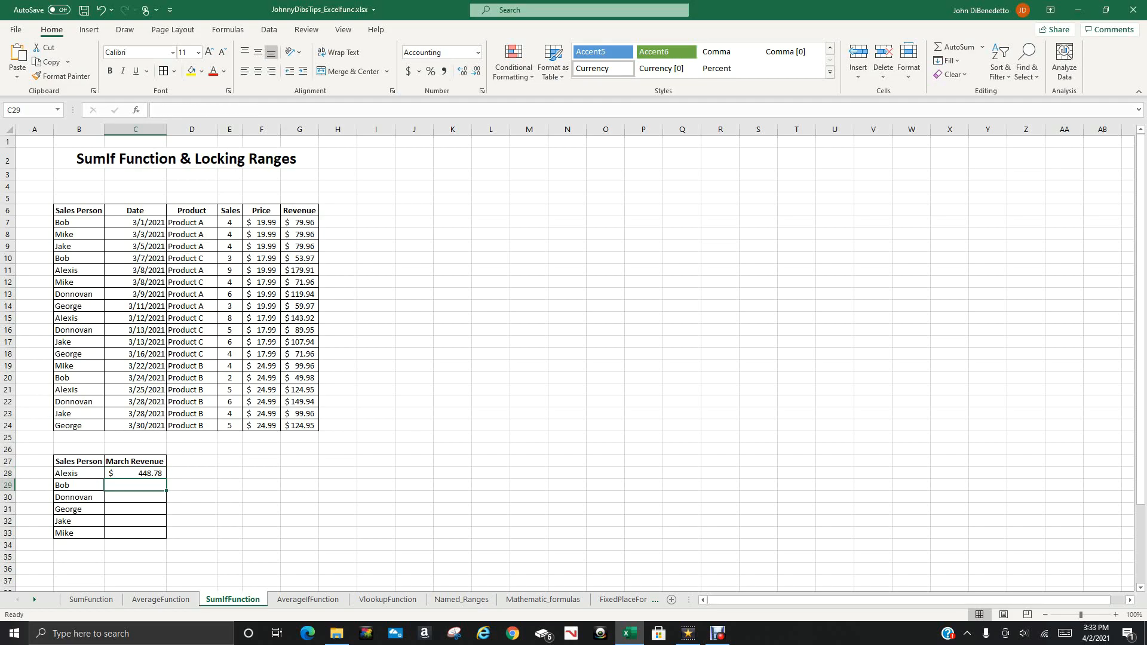
click(135, 473)
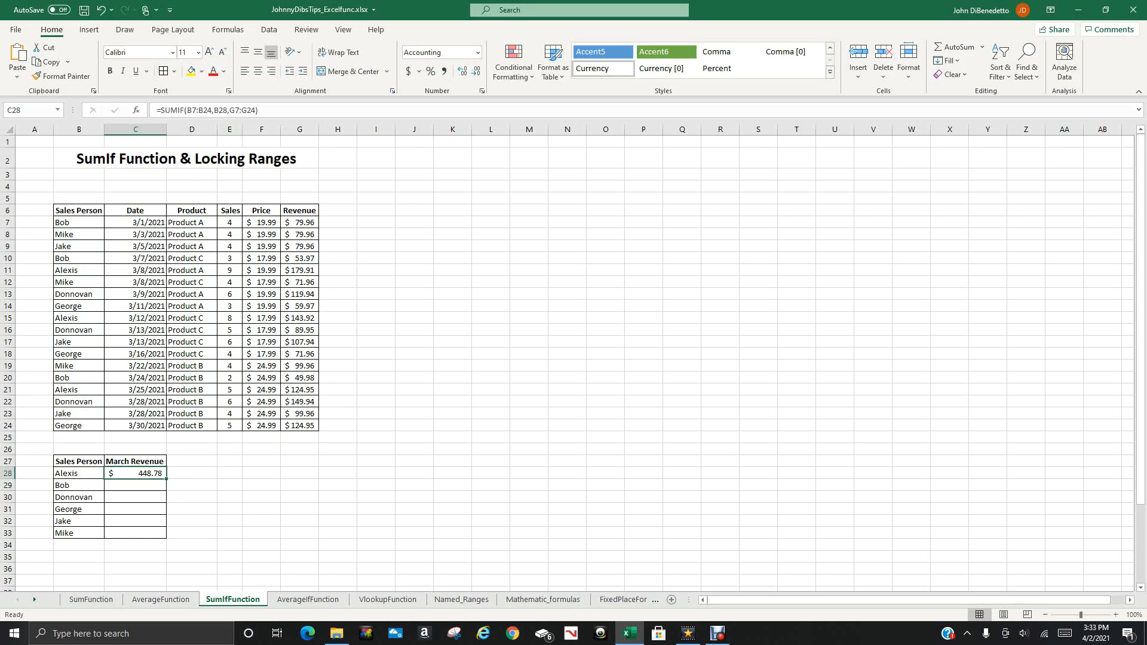
key(ctrl+c)
click(135, 485)
drag(135, 485, 135, 534)
key(Return)
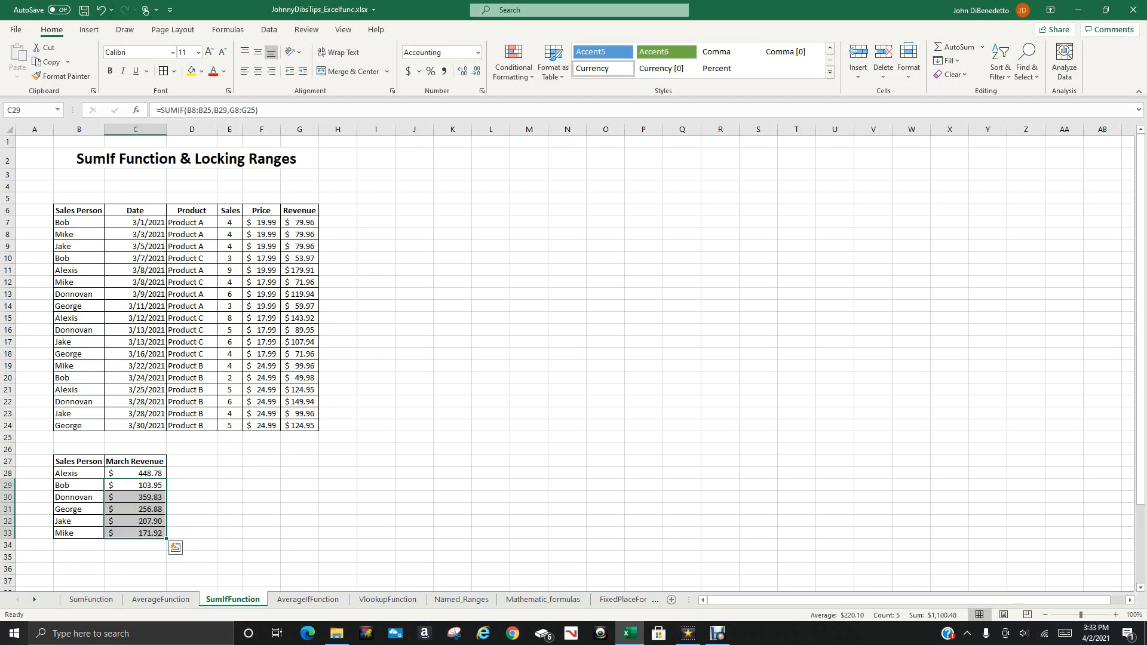
Examine which ranges the copied SUMIF formula in C29 refers to.
click(135, 485)
key(F2)
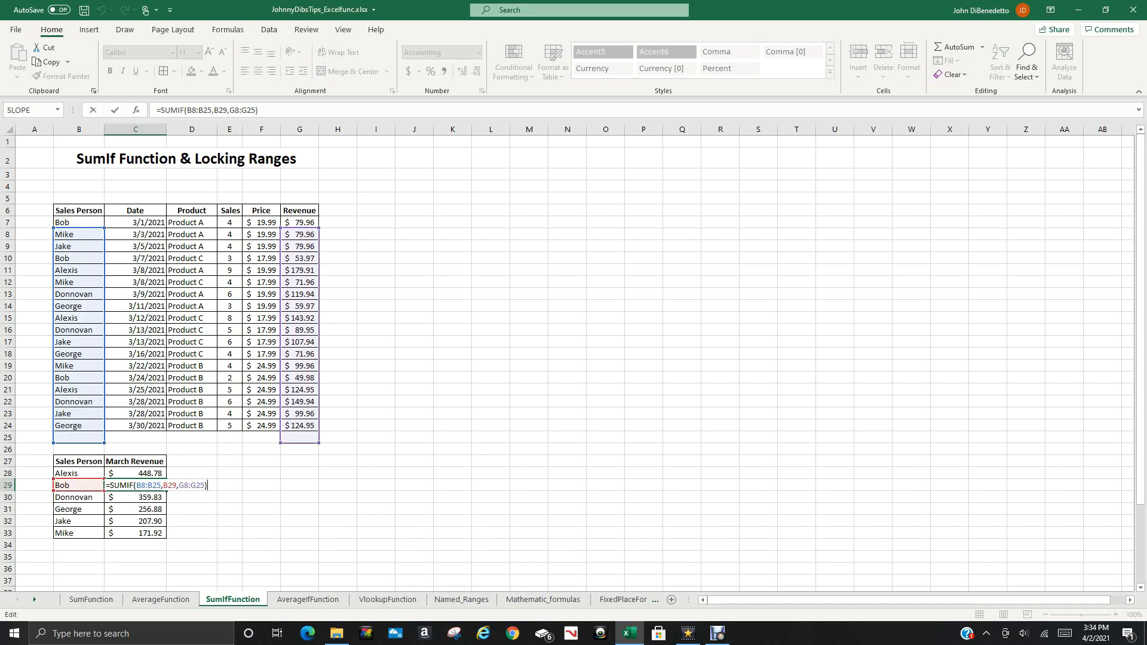
key(ctrl+Return)
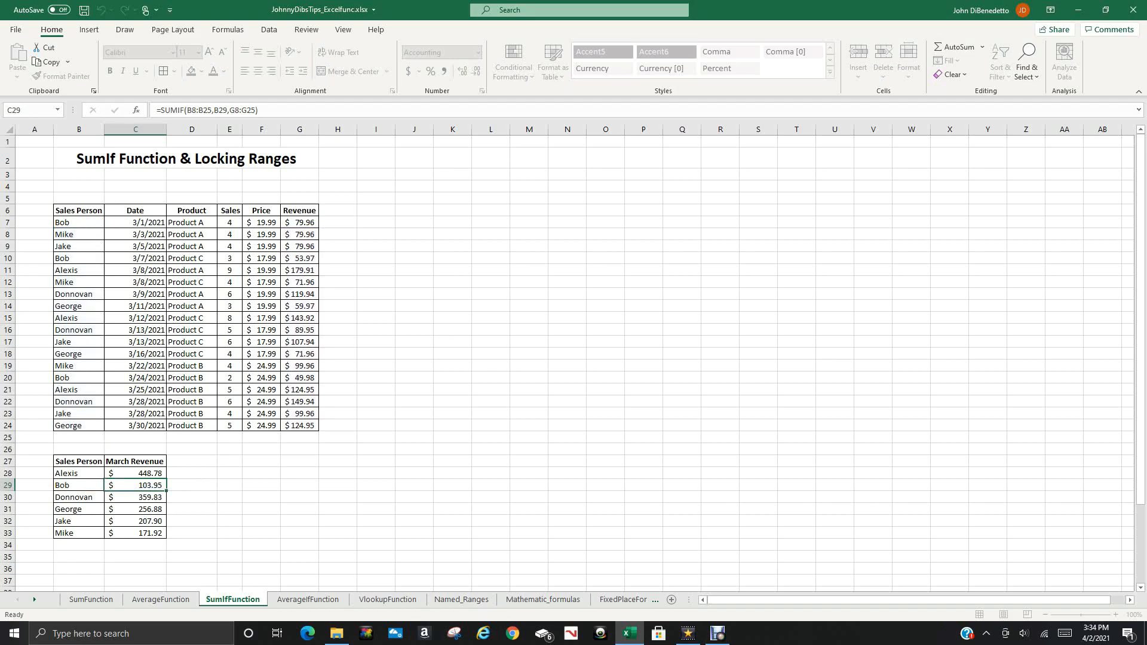
mouse_move(167, 491)
mouse_down()
mouse_move(174, 545)
mouse_move(167, 539)
mouse_up()
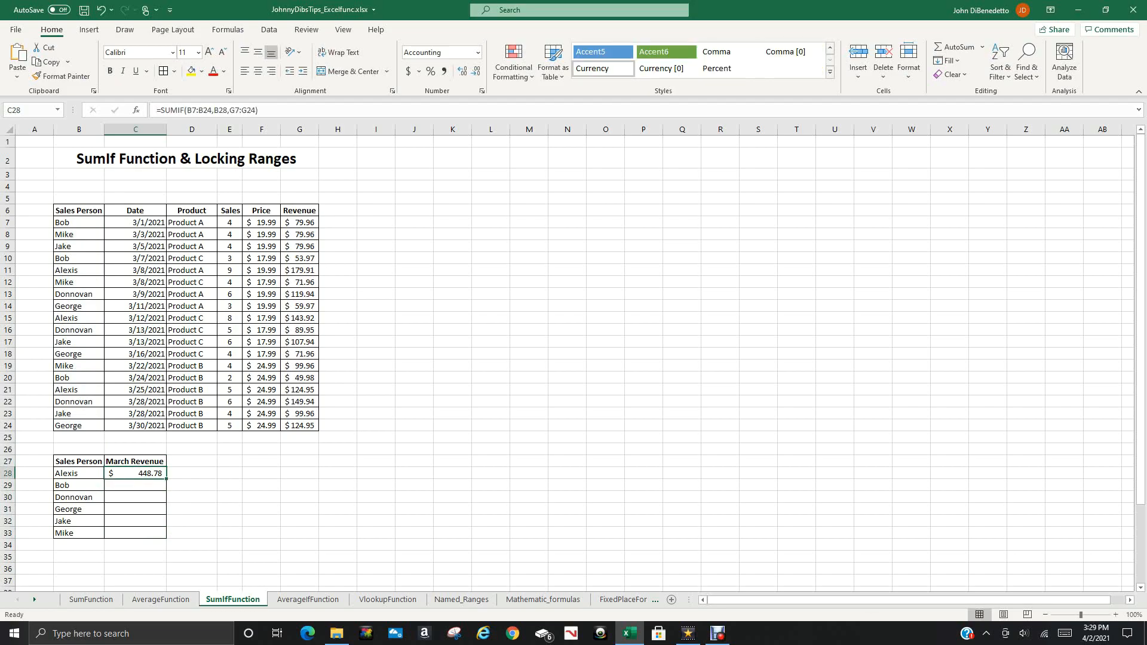
Edit the formula in C28, adding dollar signs so the criteria range reads $B$7:$B$24.
key(F2)
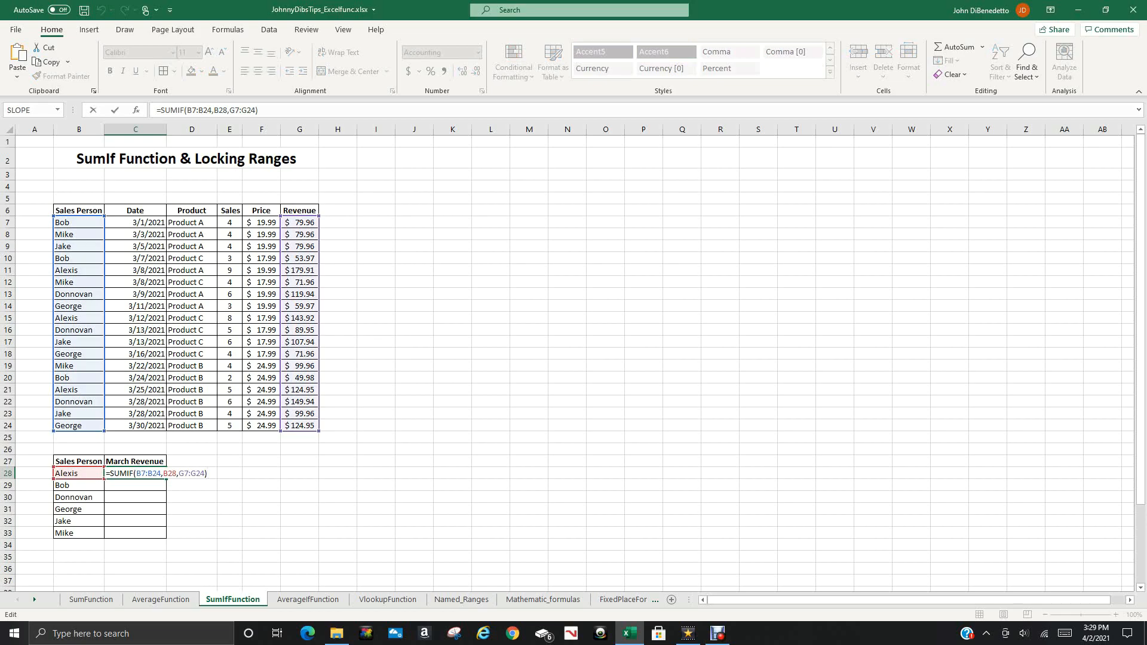
drag(136, 473, 161, 473)
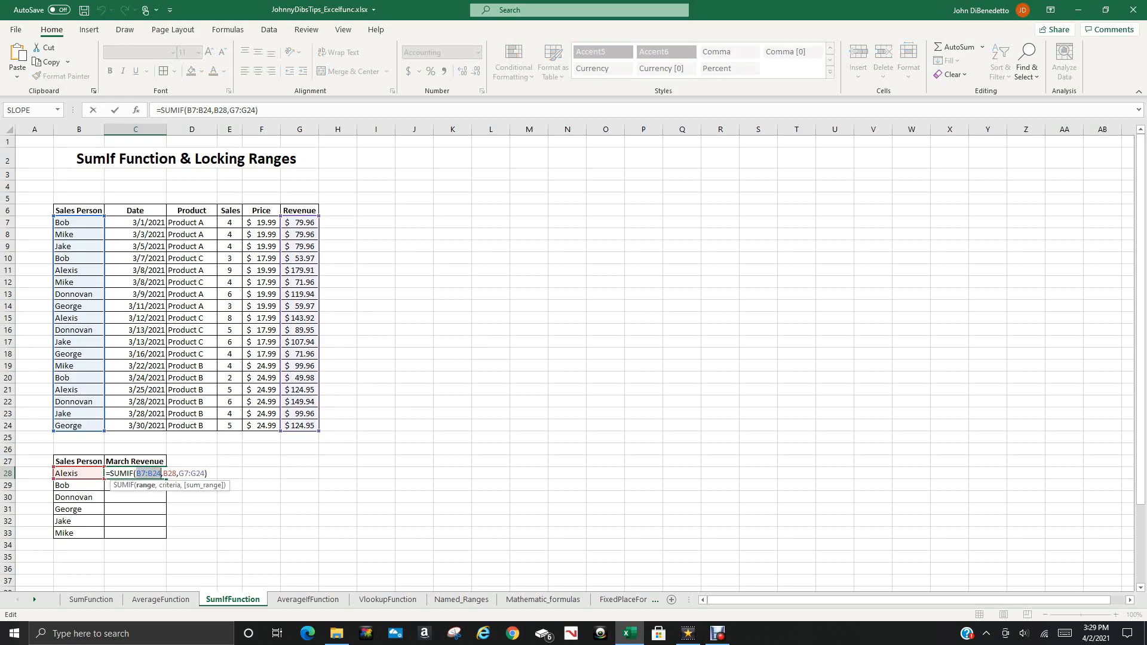
click(136, 473)
text($B)
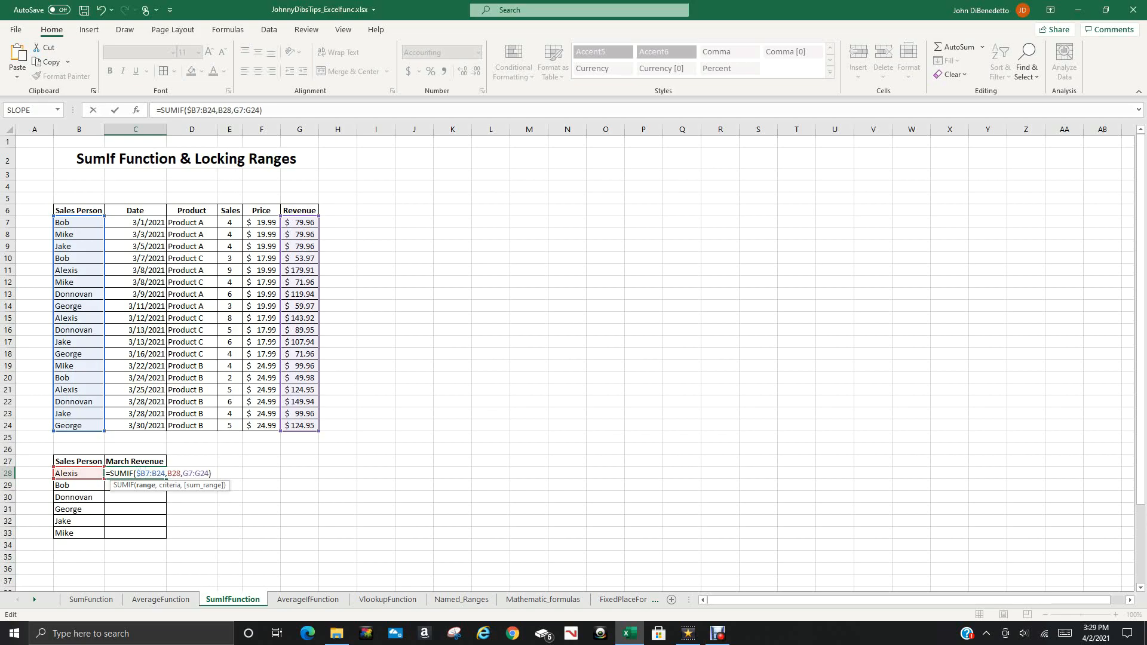
text($)
key(Right)
text($B)
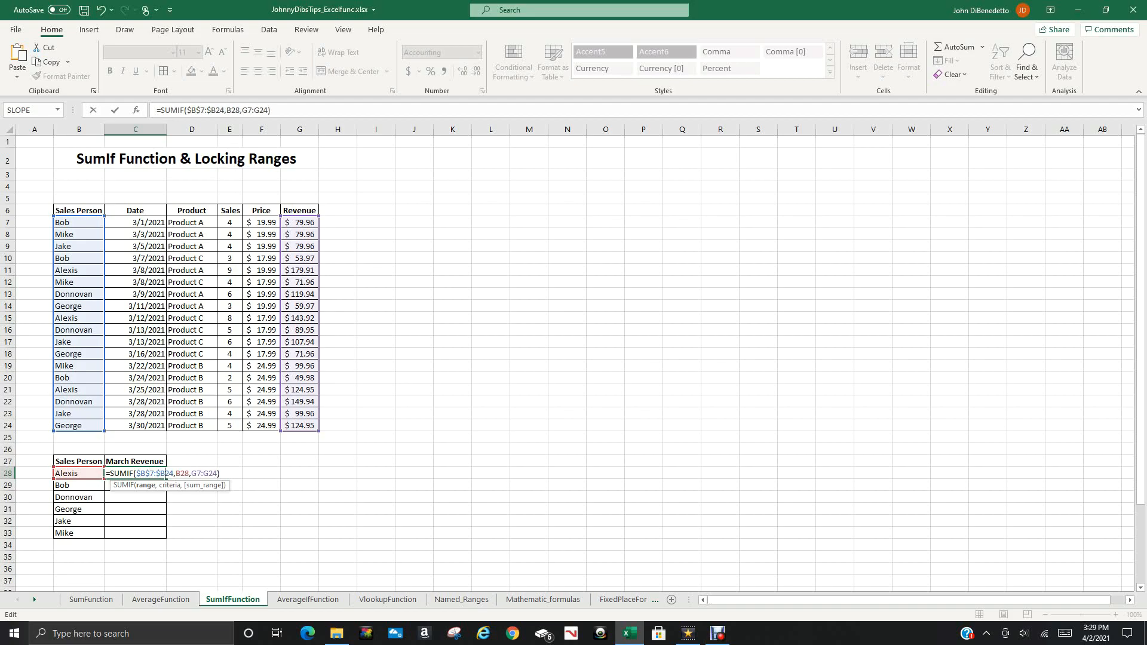
text($)
key(Right)
key(Right)
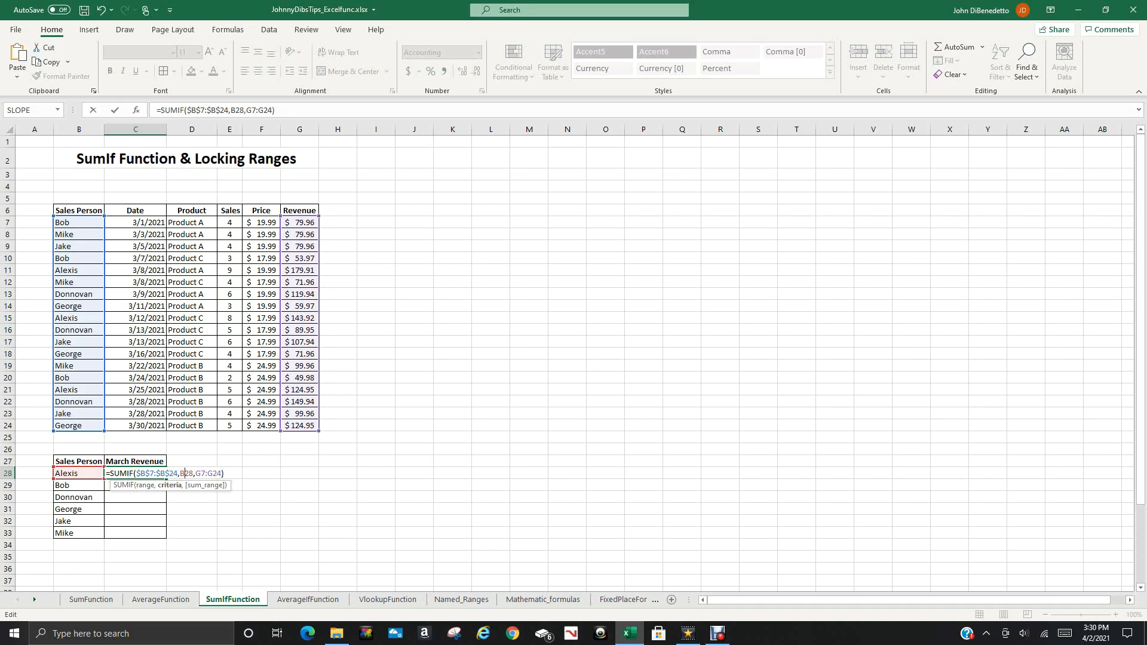
Add dollar signs to make the sum range $G$7:$G$24, leaving criteria B28 relative, and commit the formula.
key(Right)
text($)
key(Right)
text($)
key(Right)
text($)
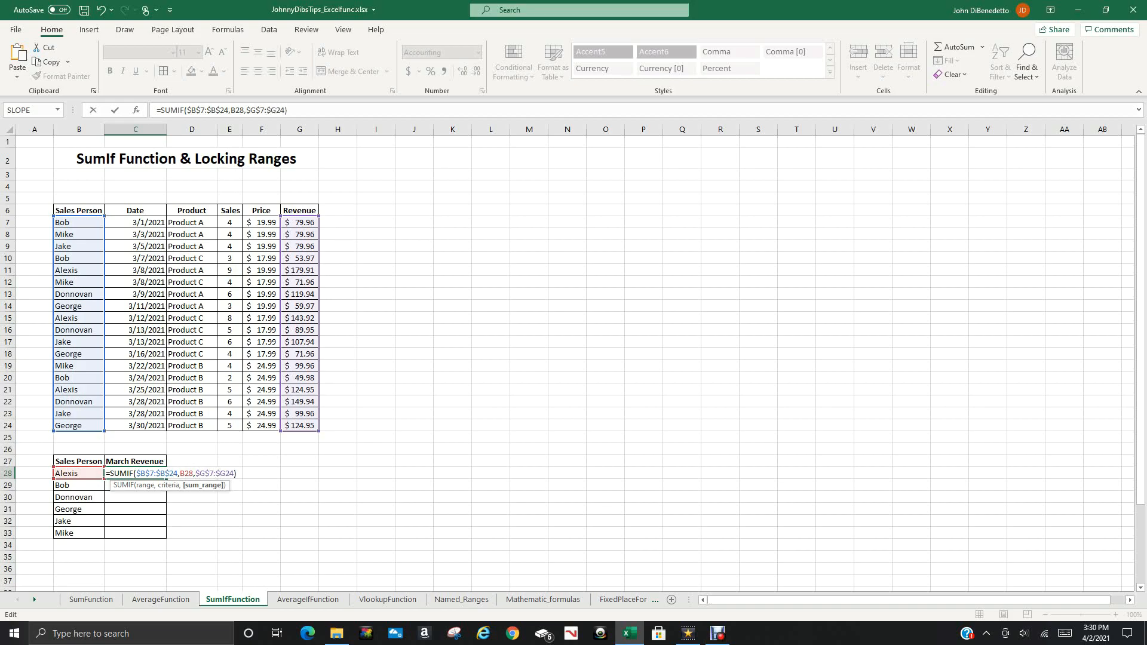
key(Right)
text($)
key(Return)
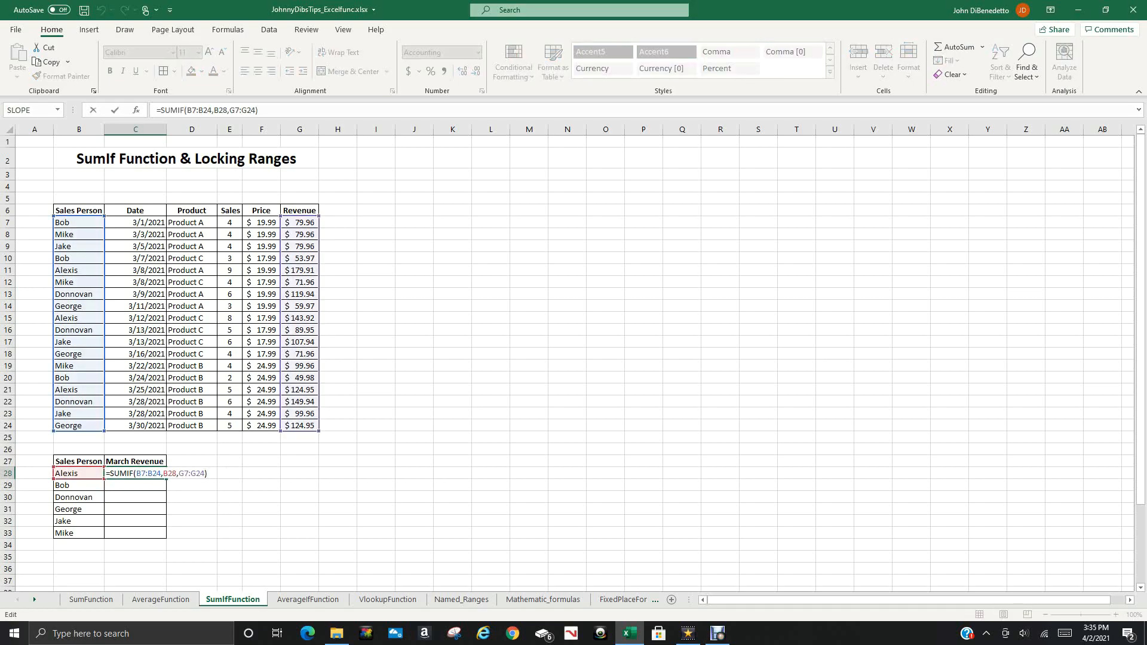
Convert the SUMIF range B7:B24 in C28 to the absolute reference $B$7:$B$24.
click(141, 473)
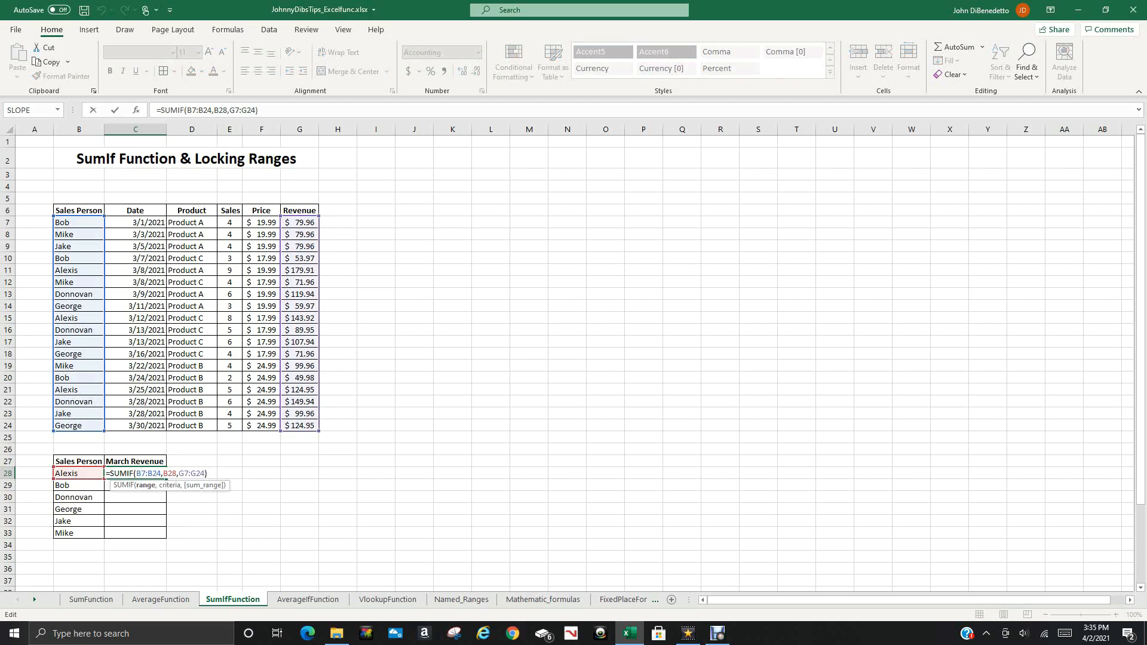
key(F4)
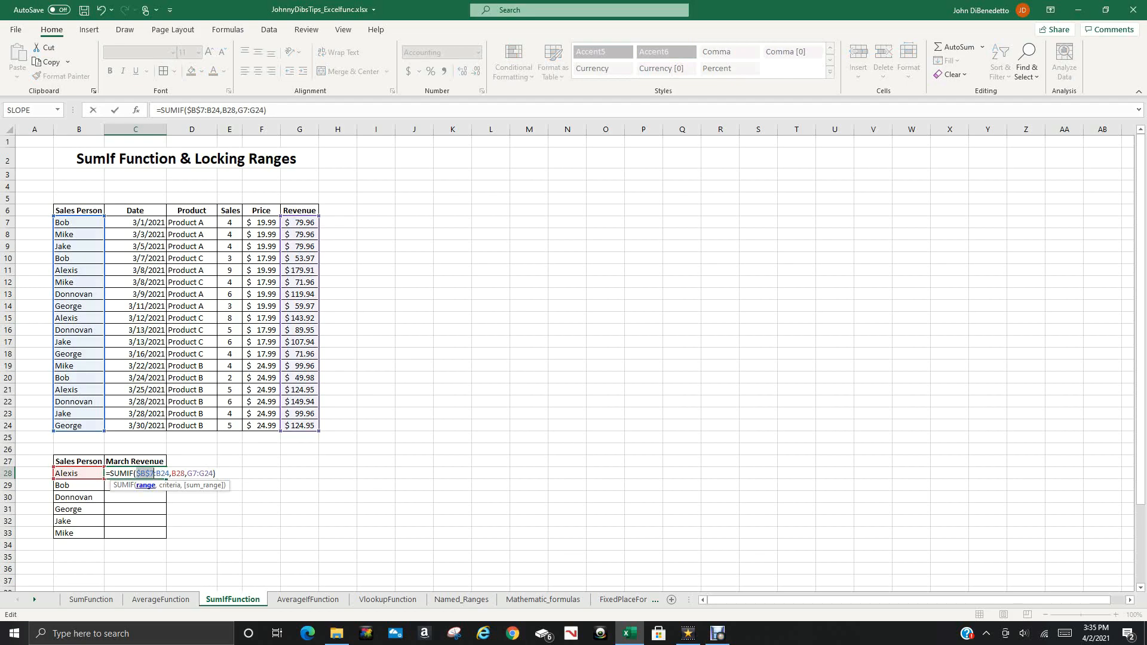
click(163, 473)
key(F4)
Convert the sum range G7:G24 in C28 to absolute $G$7:$G$24 and commit the formula.
click(202, 473)
key(F4)
click(225, 473)
key(F4)
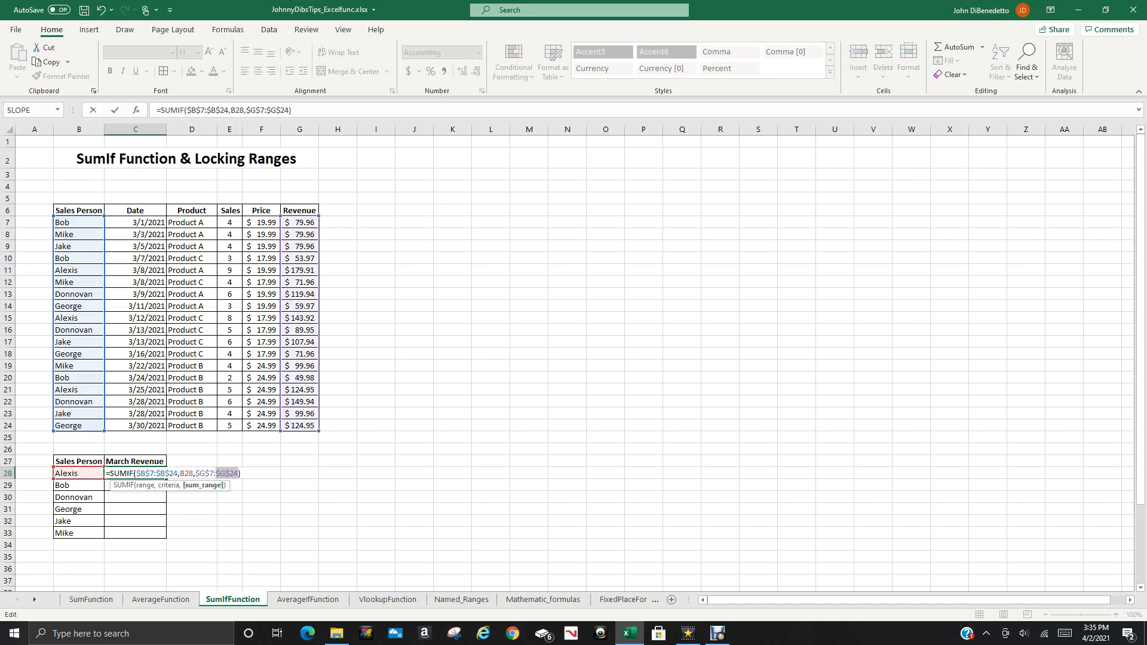
key(F4)
key(F4)
key(F4)
key(F4)
key(Return)
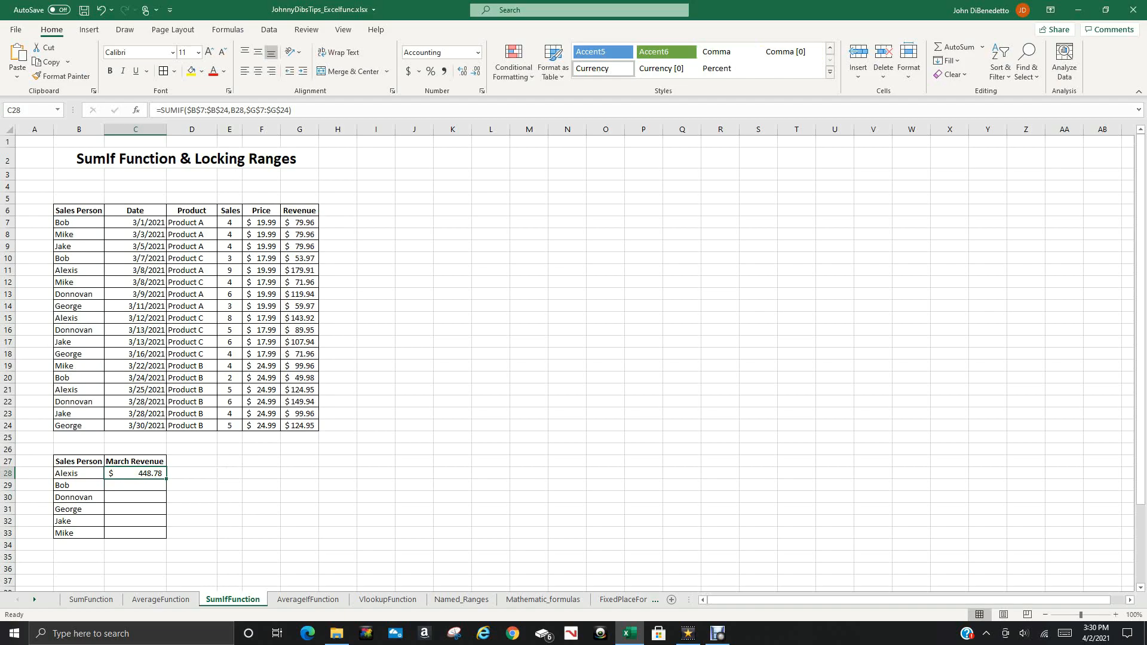
Fill the locked SUMIF formula from C28 down through C33 and check the formulas in the filled cells.
drag(167, 478, 167, 536)
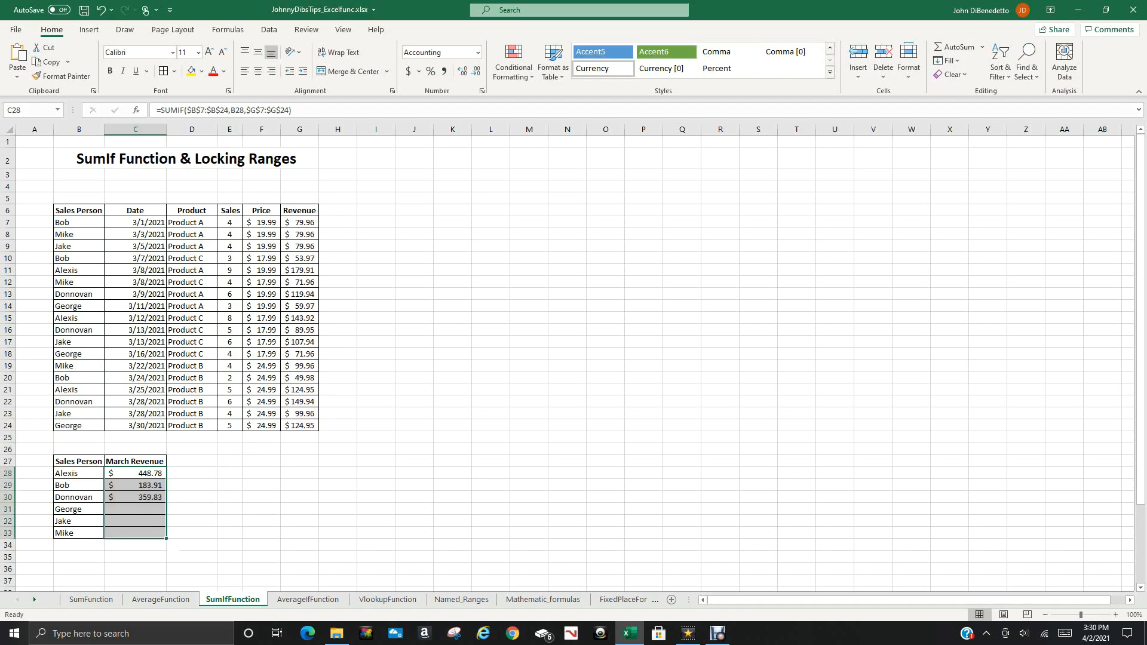
click(136, 485)
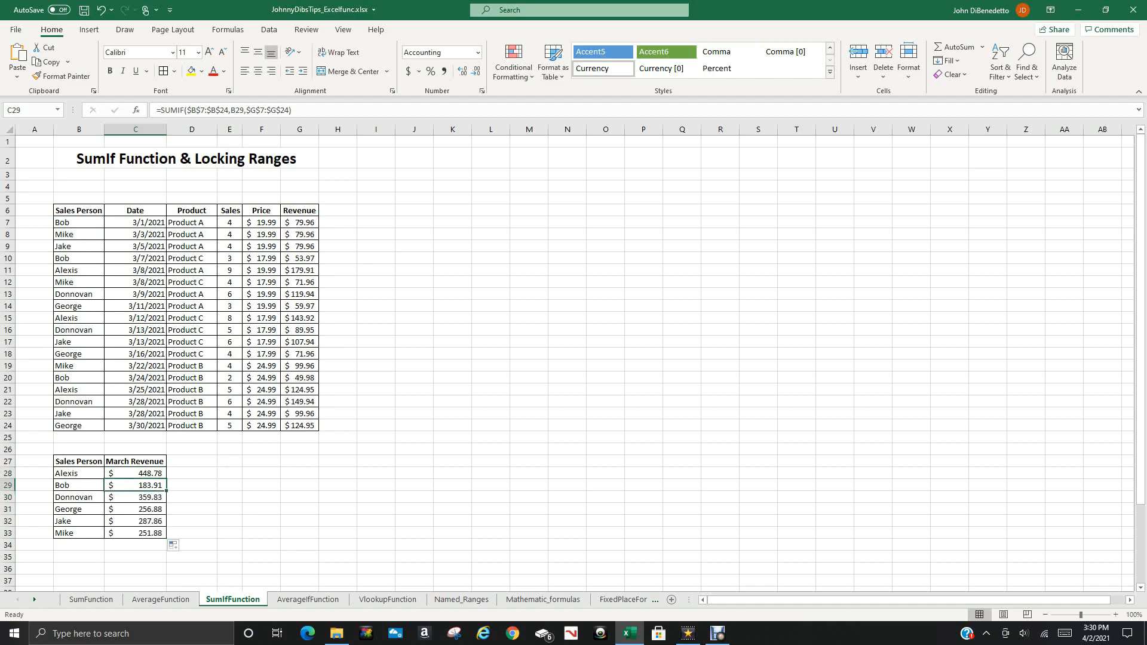
click(136, 498)
click(136, 509)
click(136, 521)
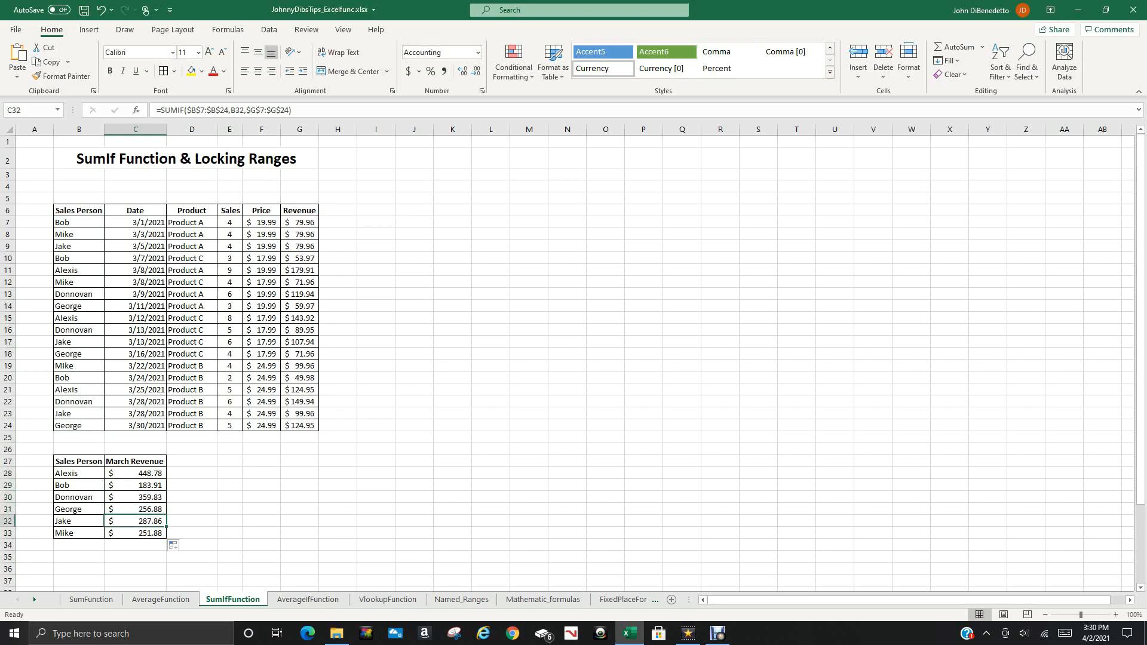
click(136, 533)
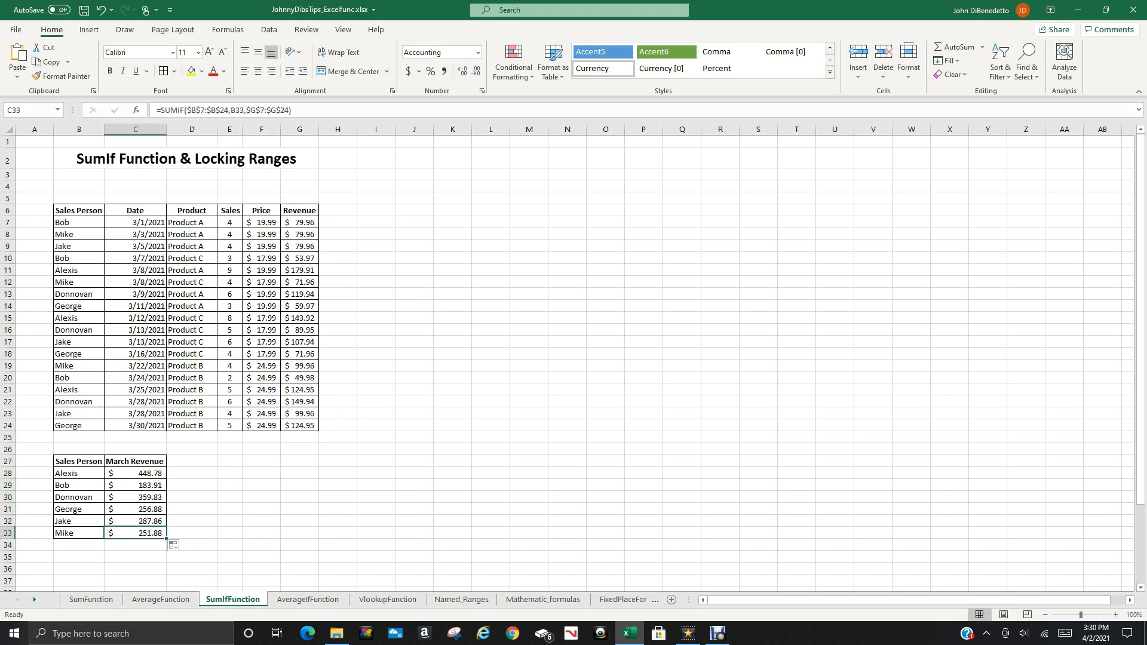
Check the criteria cells behind the filled formulas and compare C31's total with the combined sum of G14, G18 and G24.
click(136, 485)
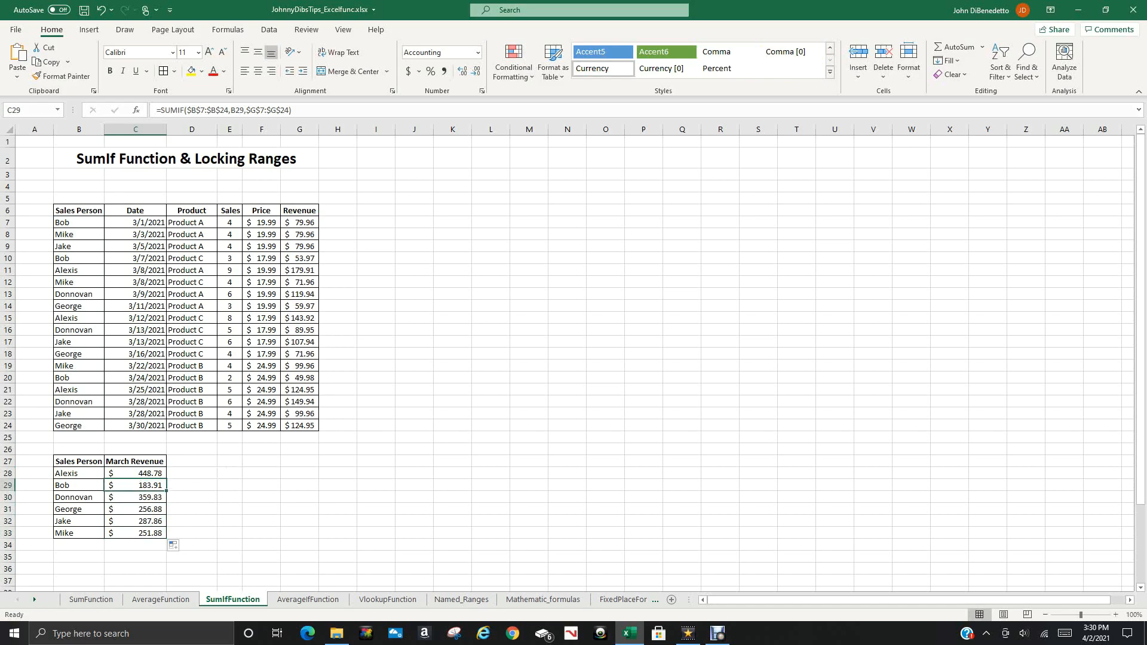
click(79, 485)
click(79, 497)
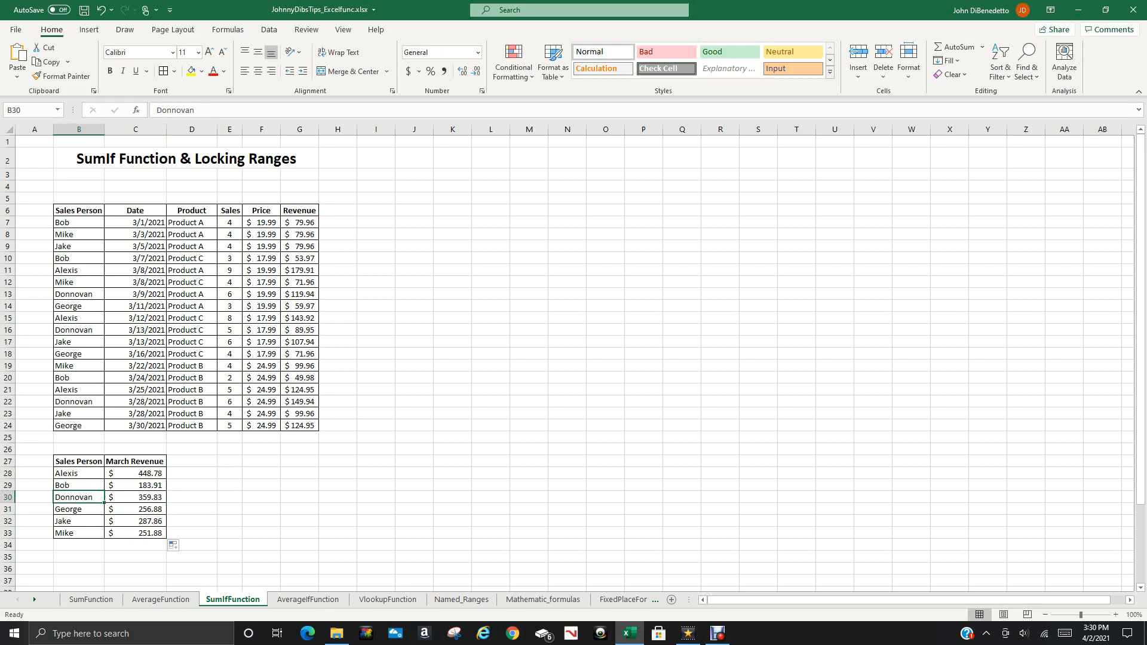
click(136, 509)
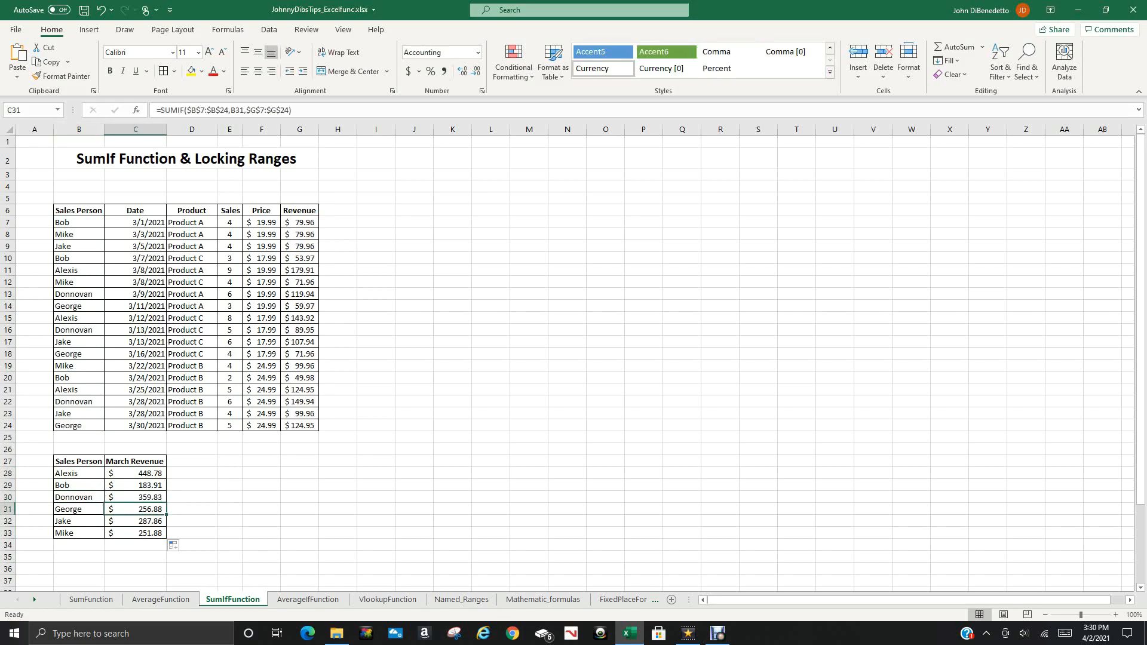
click(299, 306)
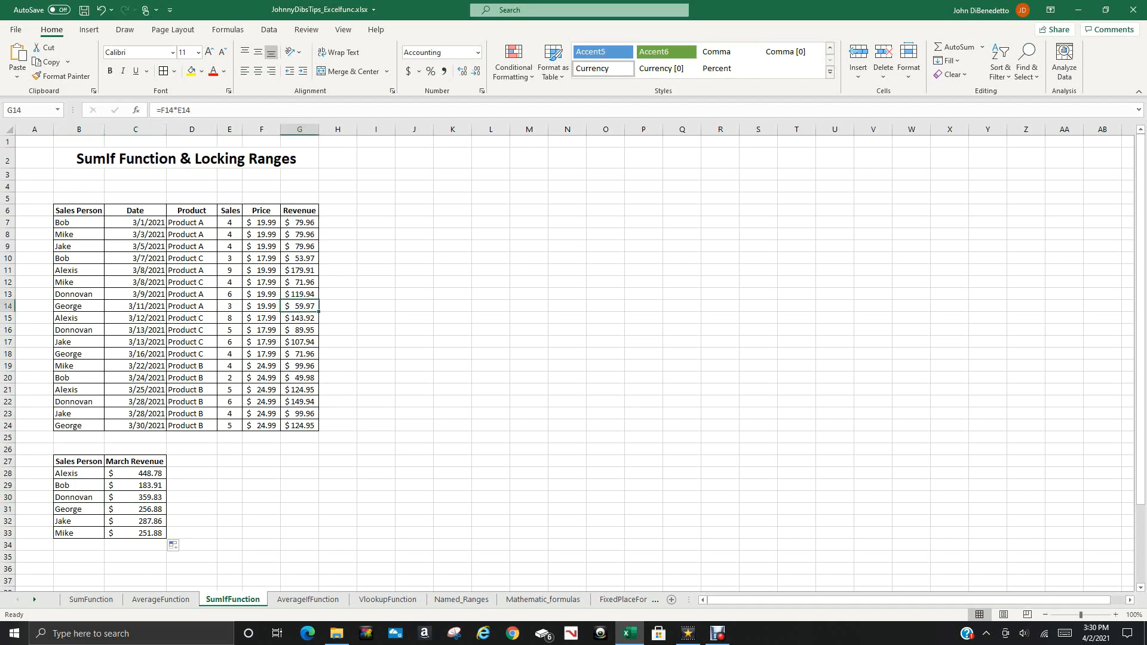
ctrl+click(300, 353)
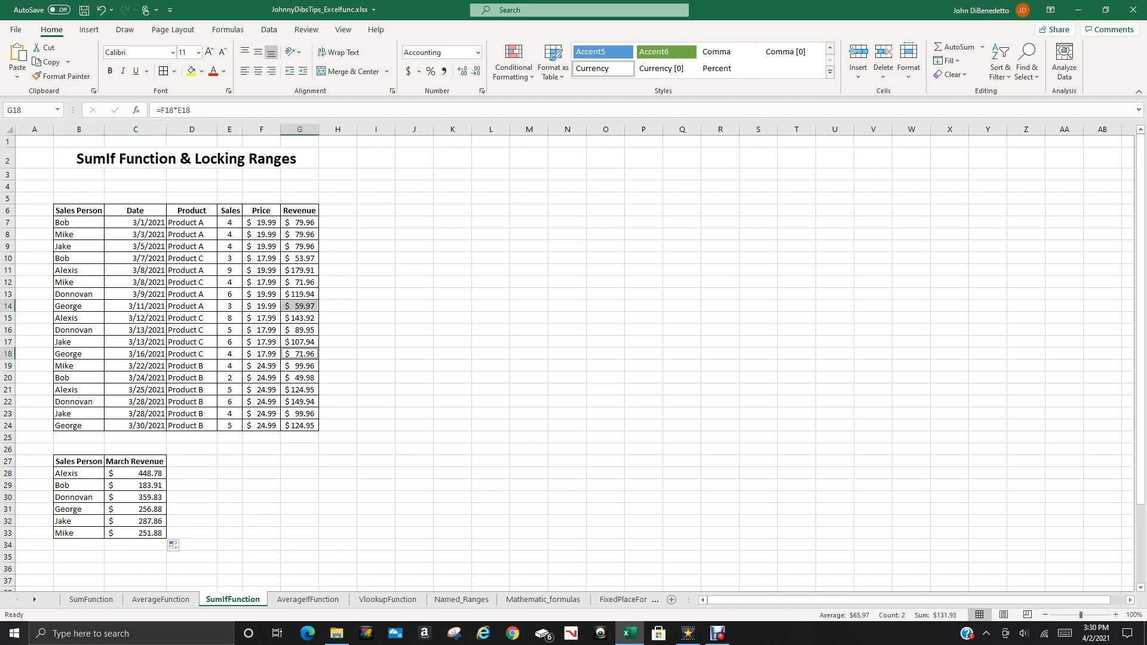
ctrl+click(299, 425)
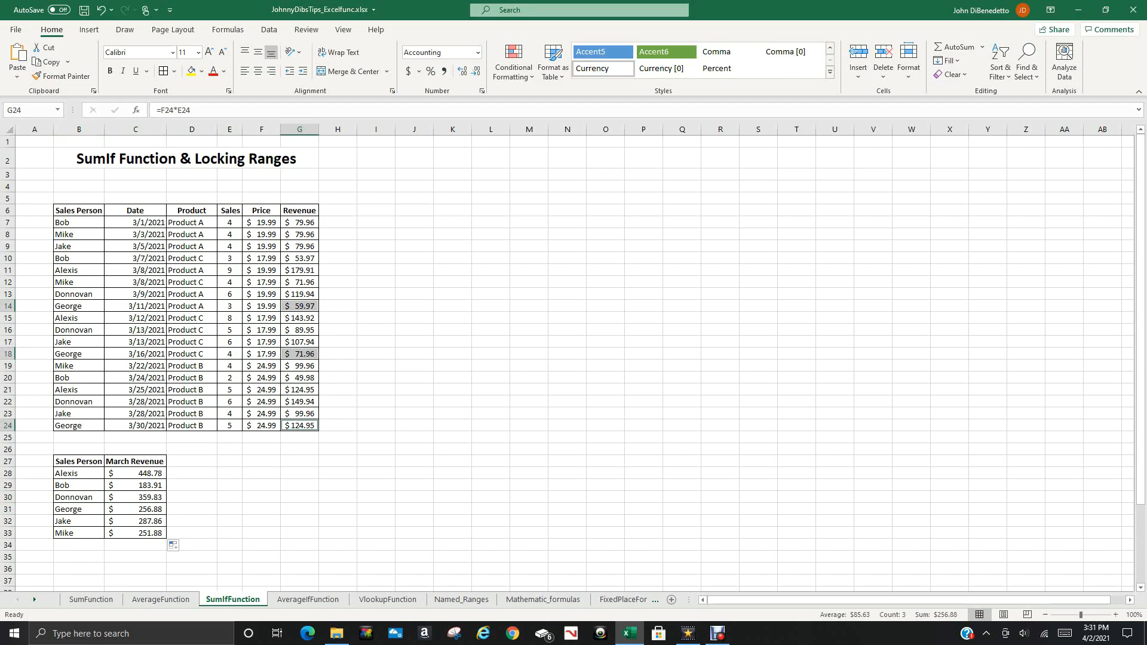
click(136, 474)
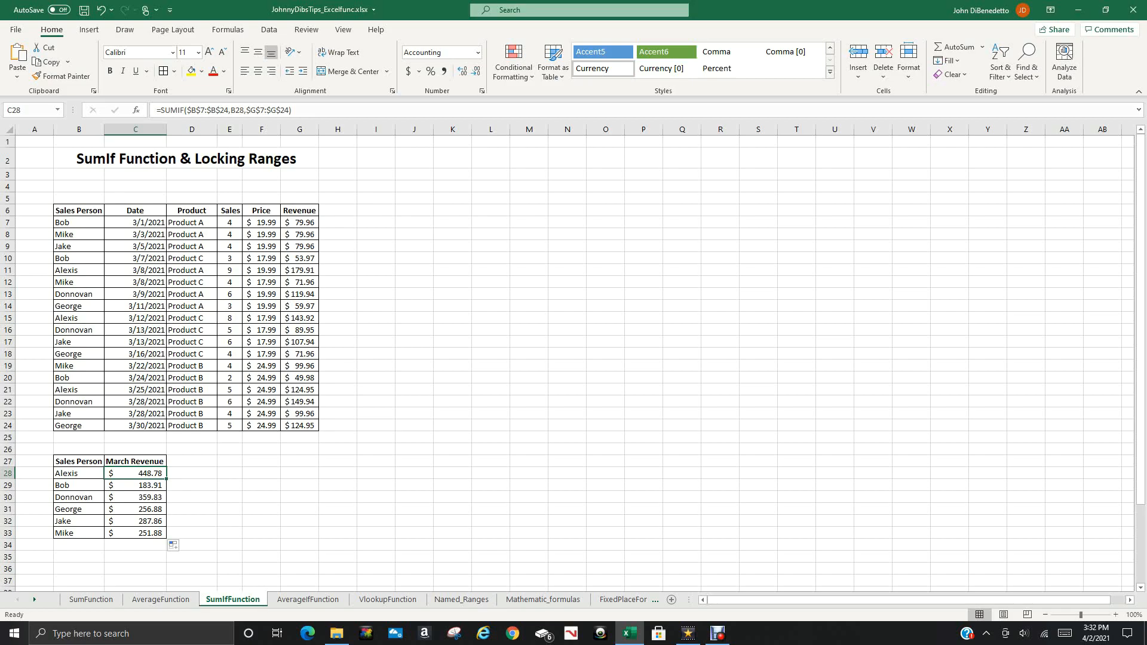